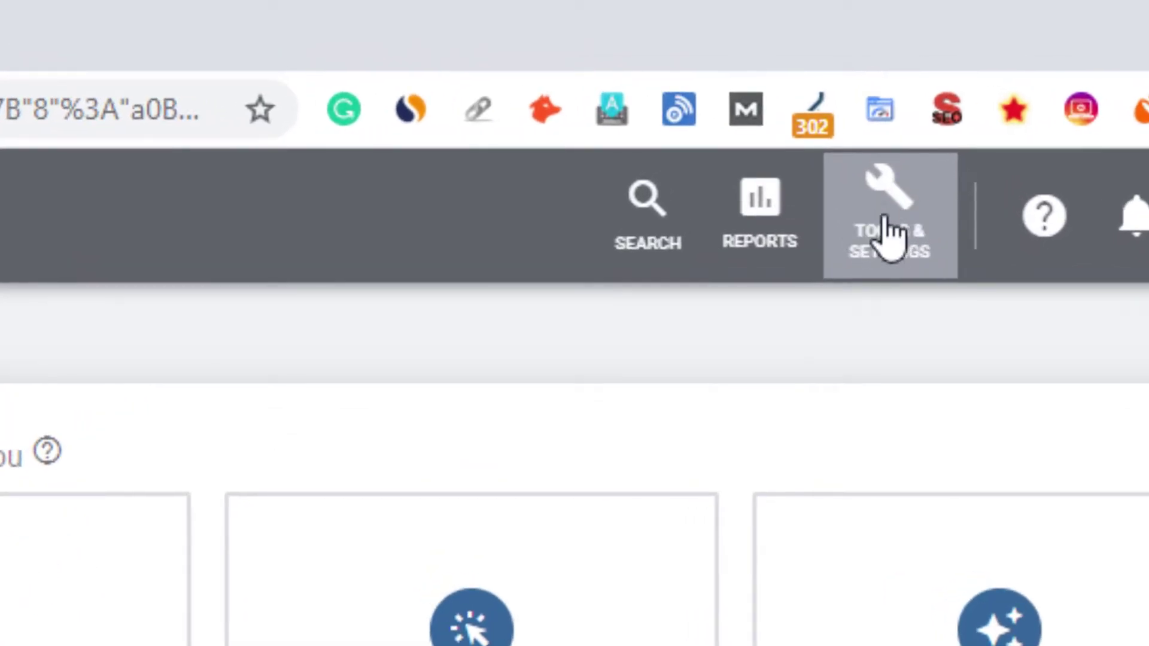
Start a new shared budget named Example with an average daily spend of ₹1000.
click(897, 234)
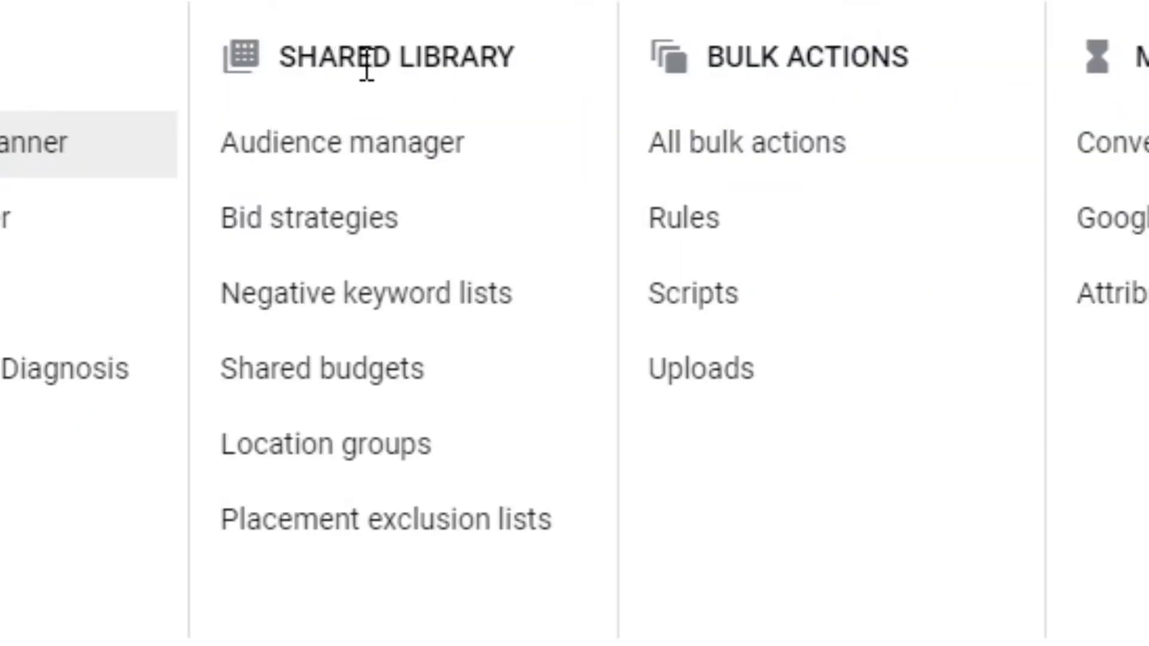
click(354, 374)
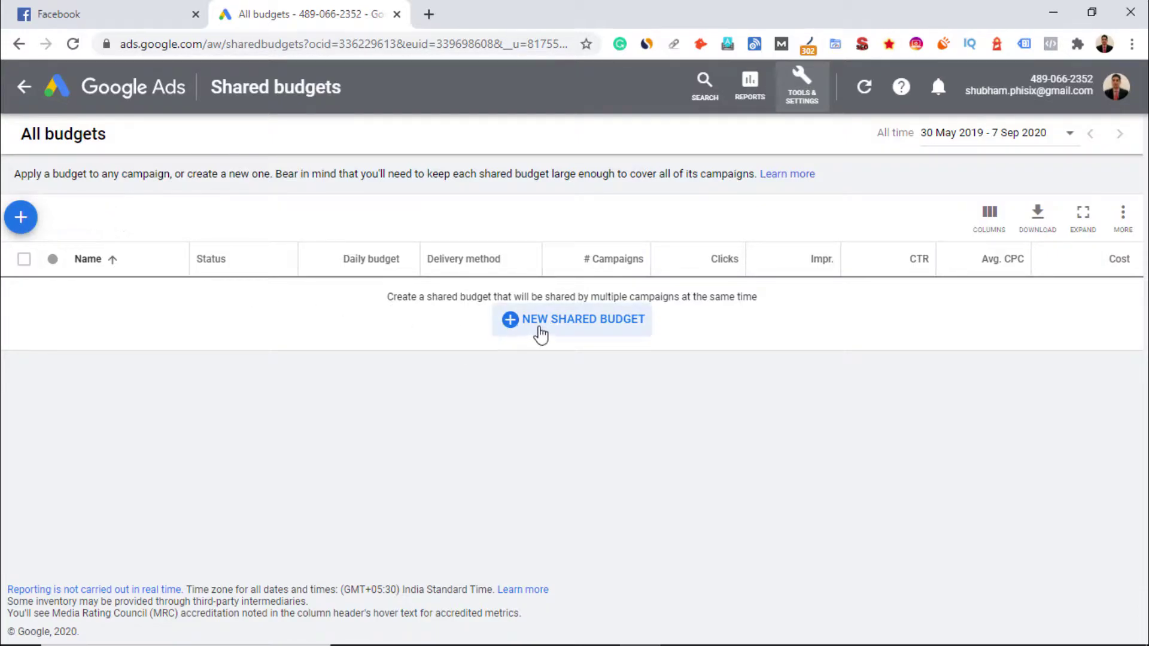
click(585, 331)
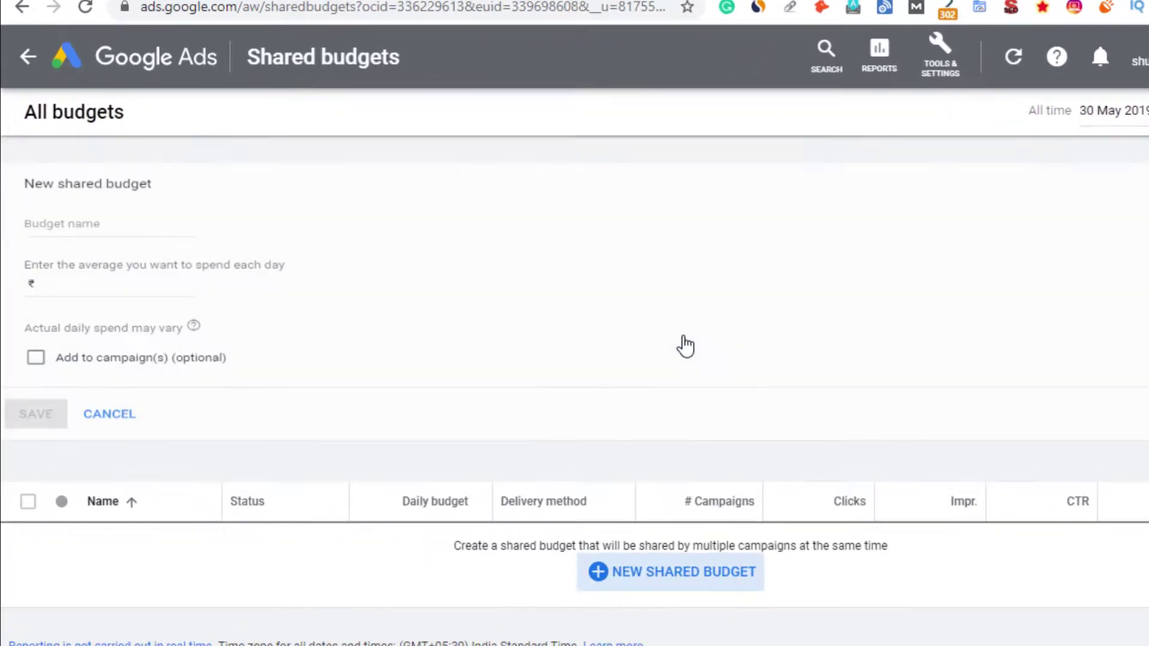
click(126, 232)
text(Example)
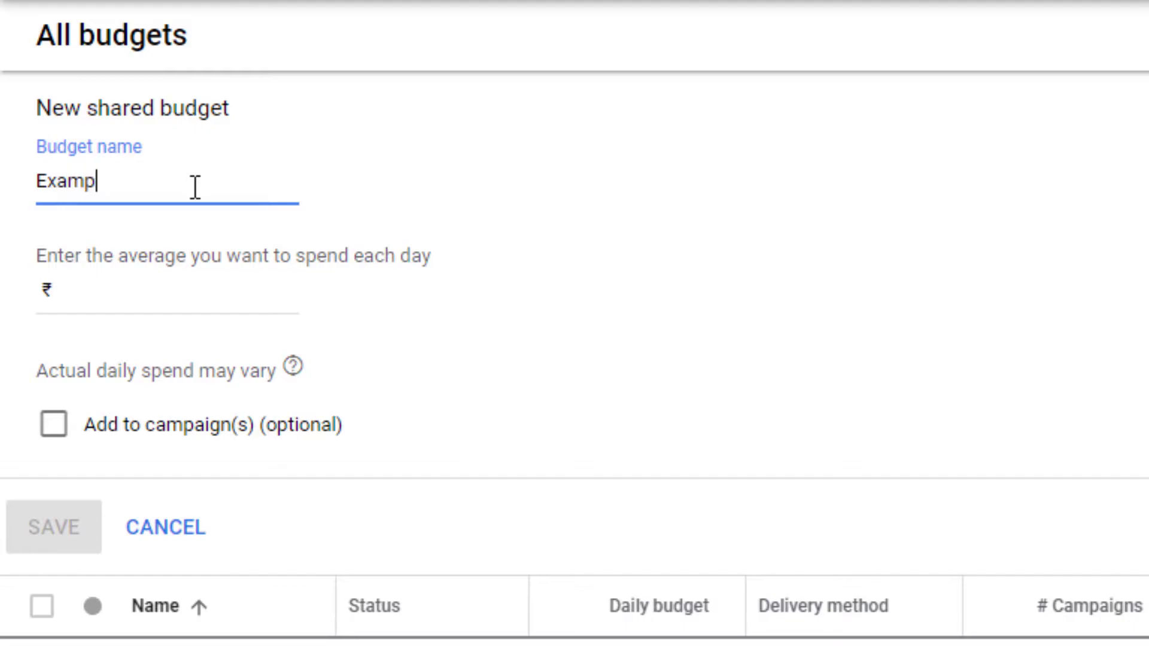
click(216, 291)
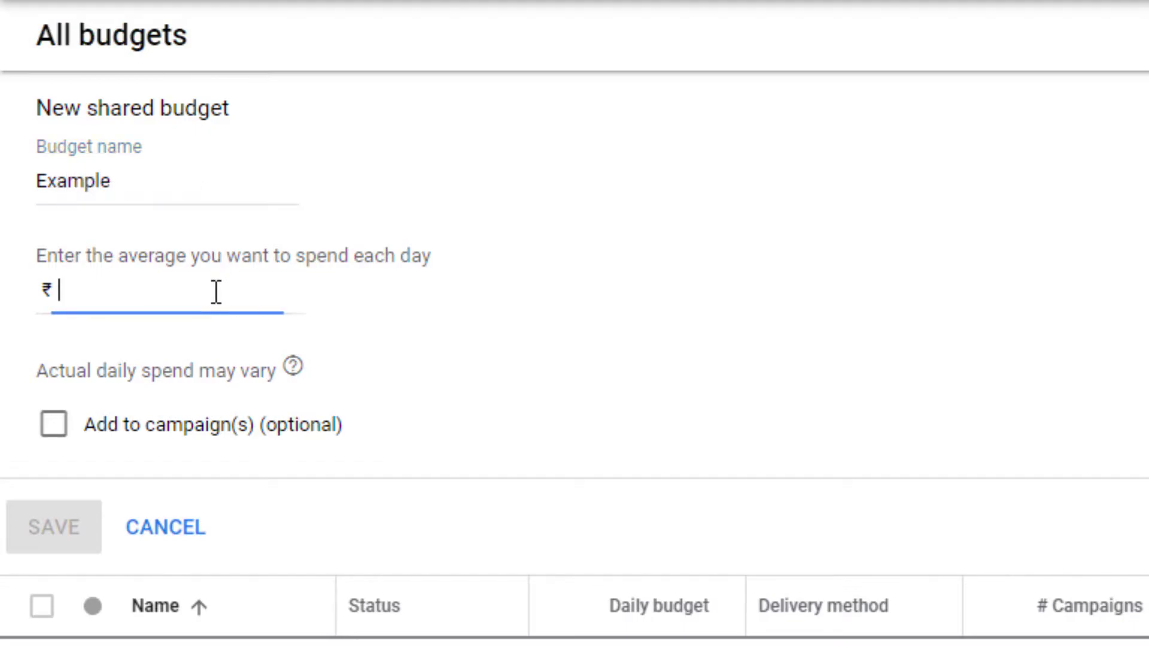
text(1000)
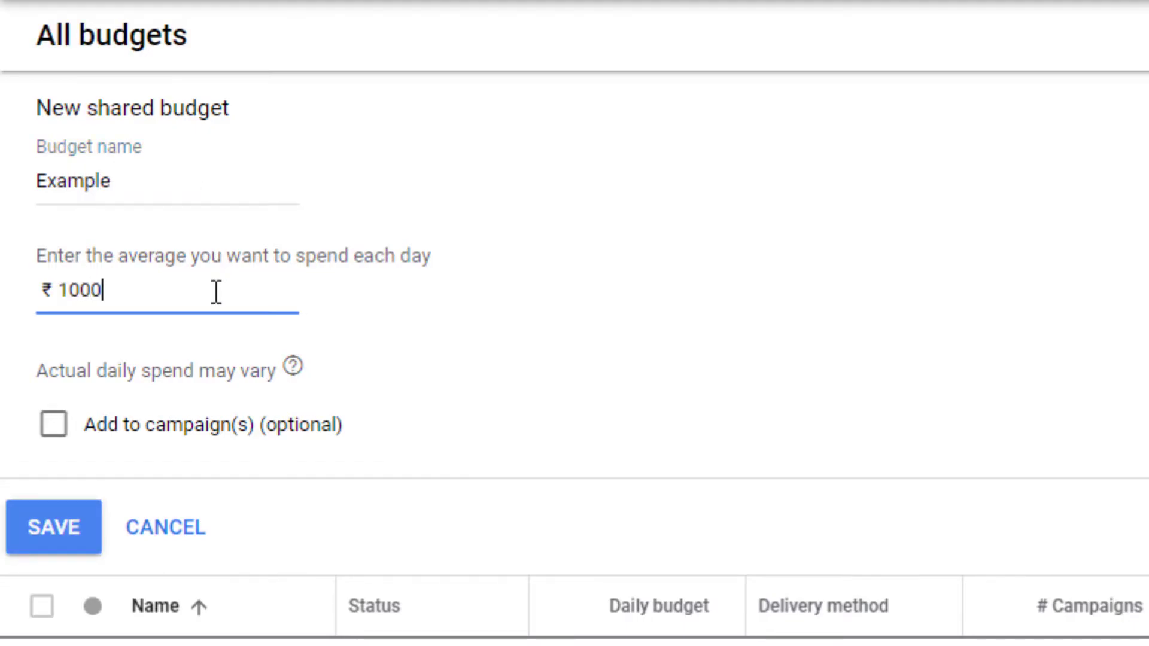
Add the shared budget to the campaigns Website traffic Learn2earn Labs, Test Search and Website traffic-Search-10.
click(55, 437)
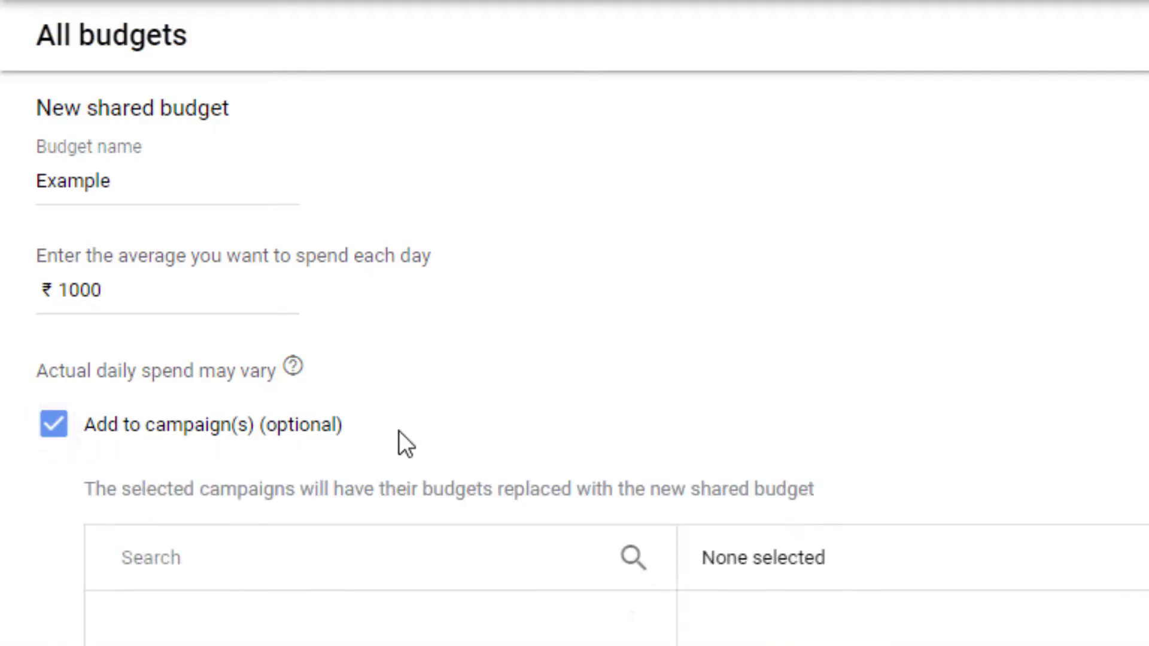
scroll(525, 495, down, 5)
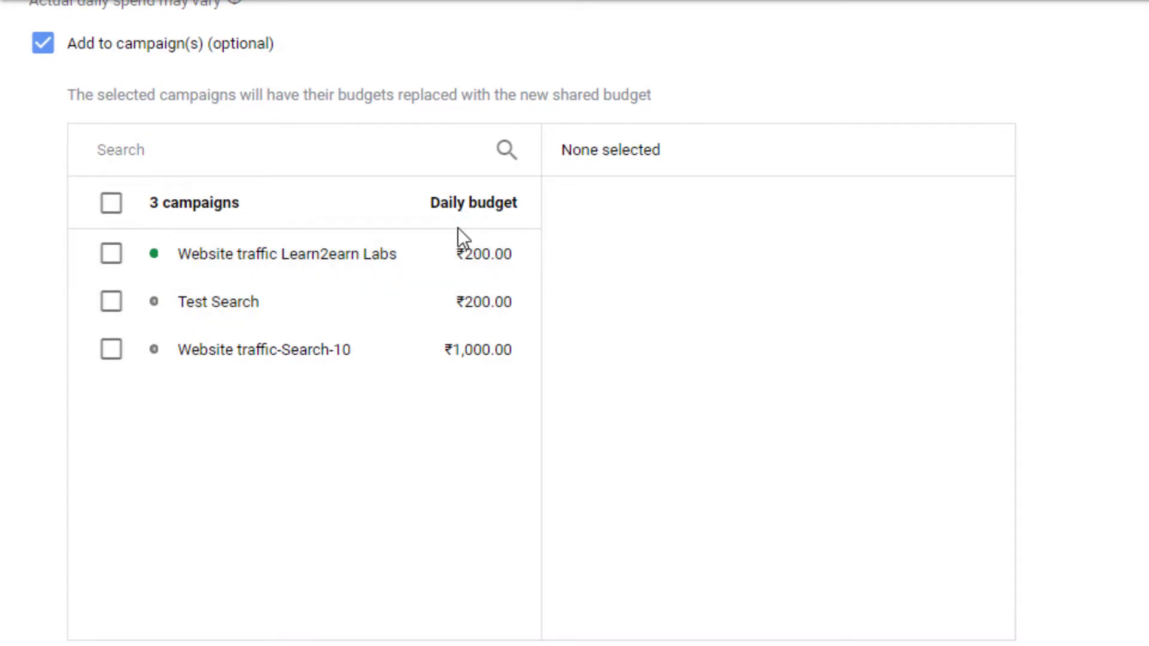
click(112, 256)
click(112, 303)
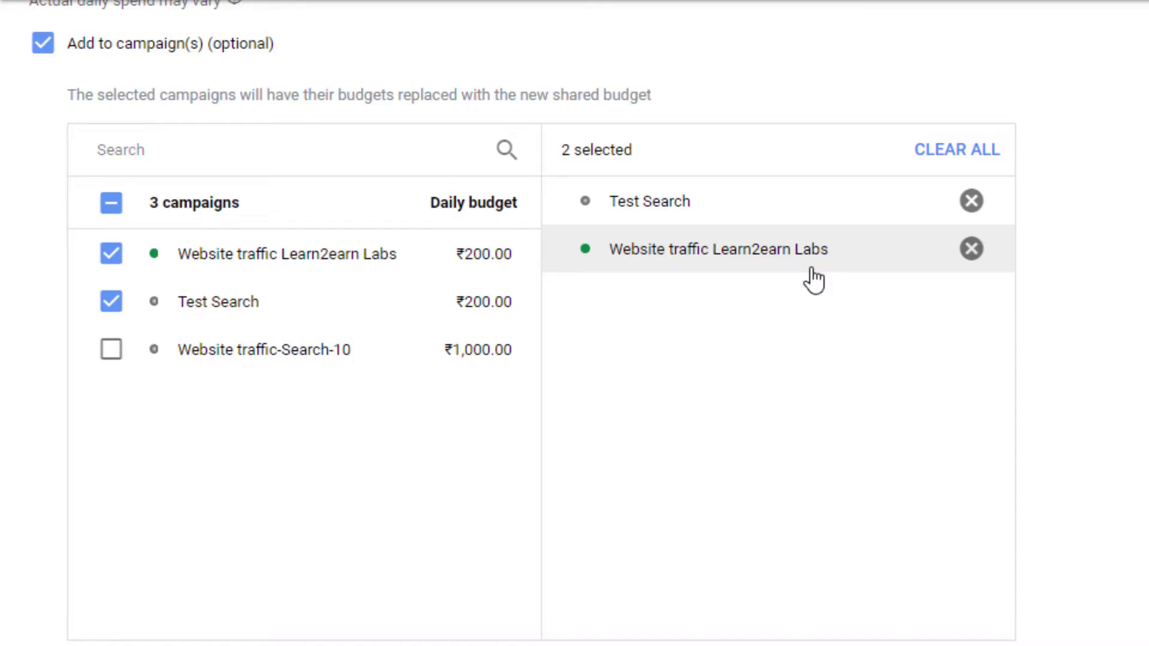
scroll(523, 323, up, 4)
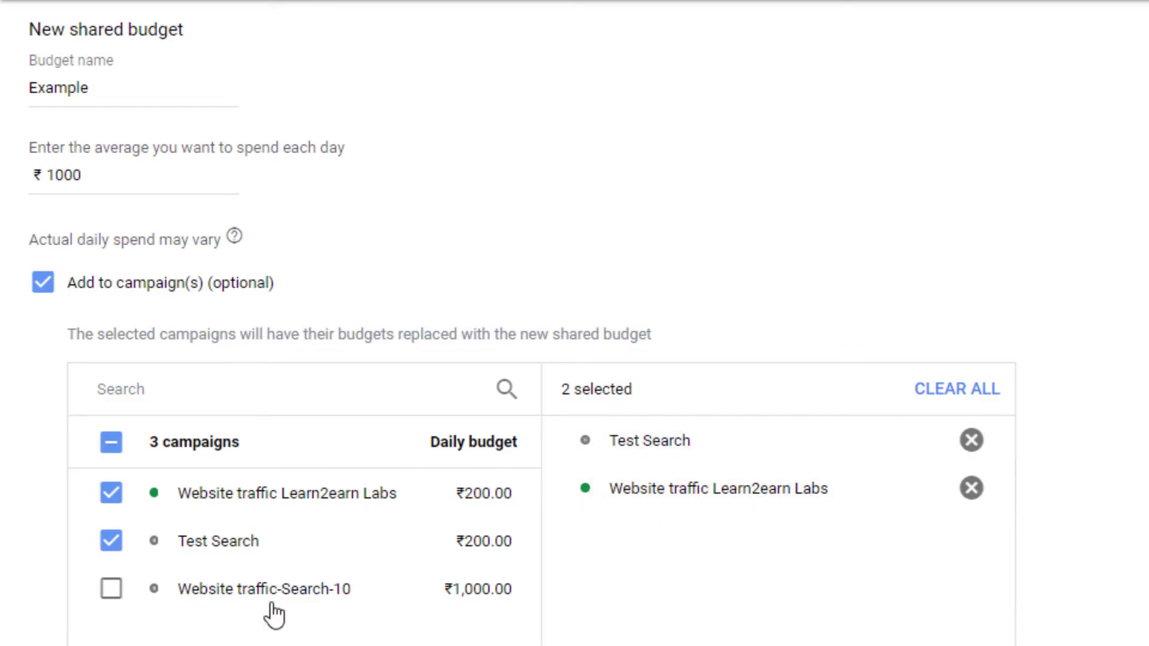
click(111, 589)
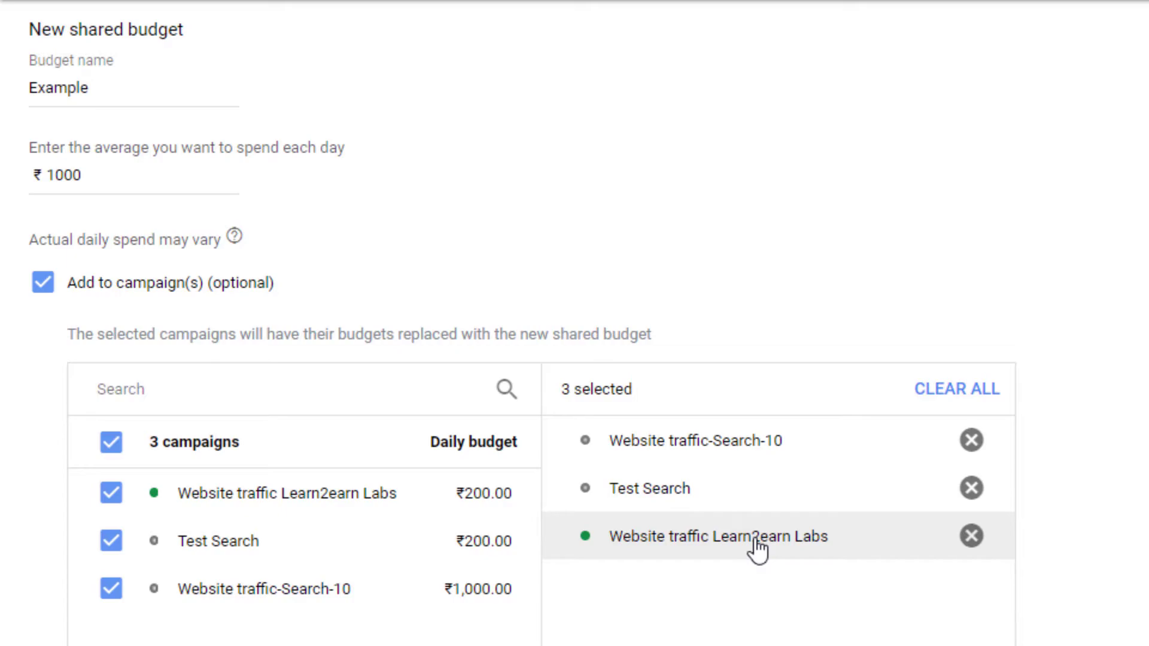
drag(66, 30, 182, 34)
click(213, 42)
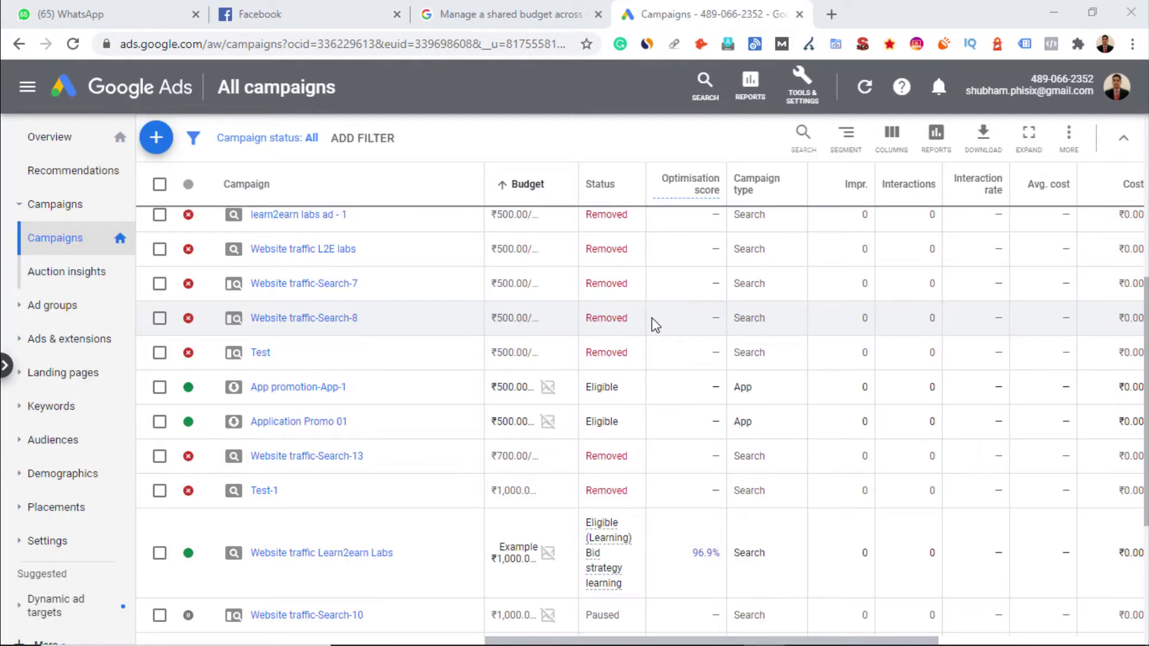
Select the Test Search campaign in the campaign list and open the Change budgets form for it.
scroll(656, 325, up, 5)
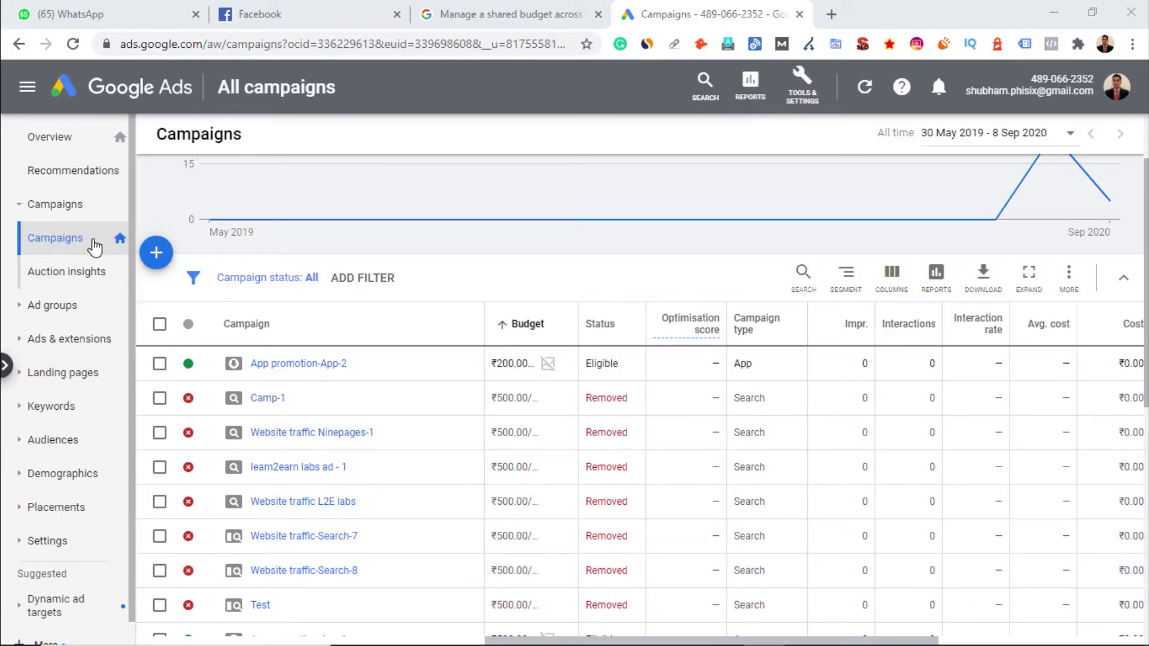
scroll(640, 359, down, 2)
scroll(640, 360, down, 2)
scroll(640, 359, up, 4)
scroll(640, 359, down, 4)
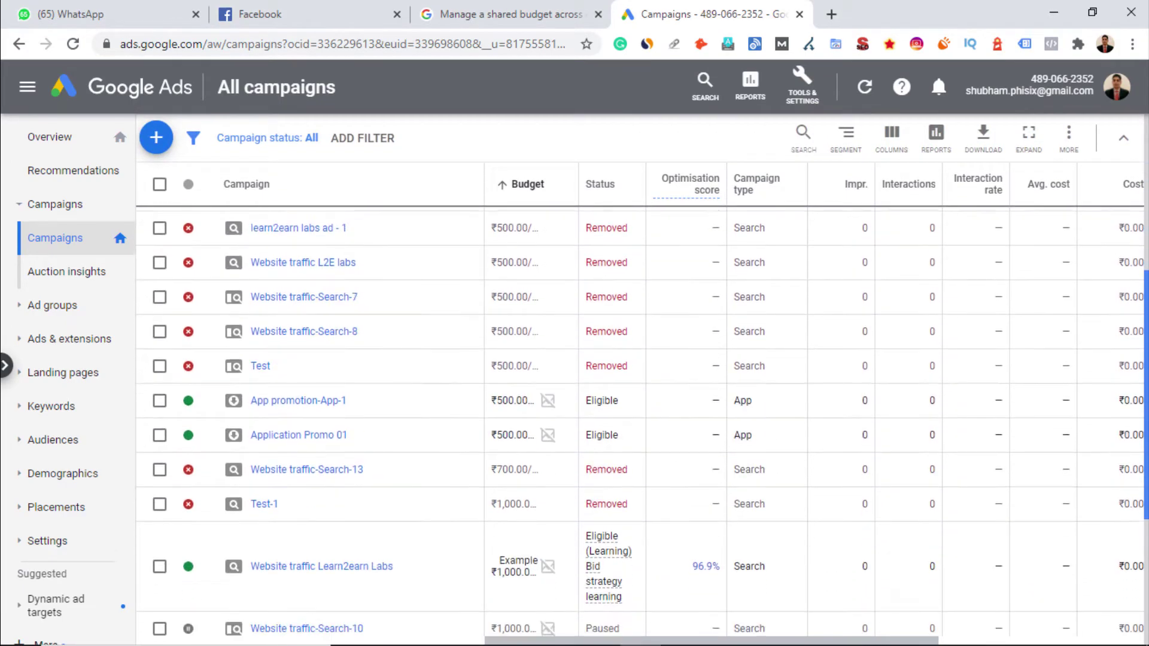
scroll(640, 419, down, 3)
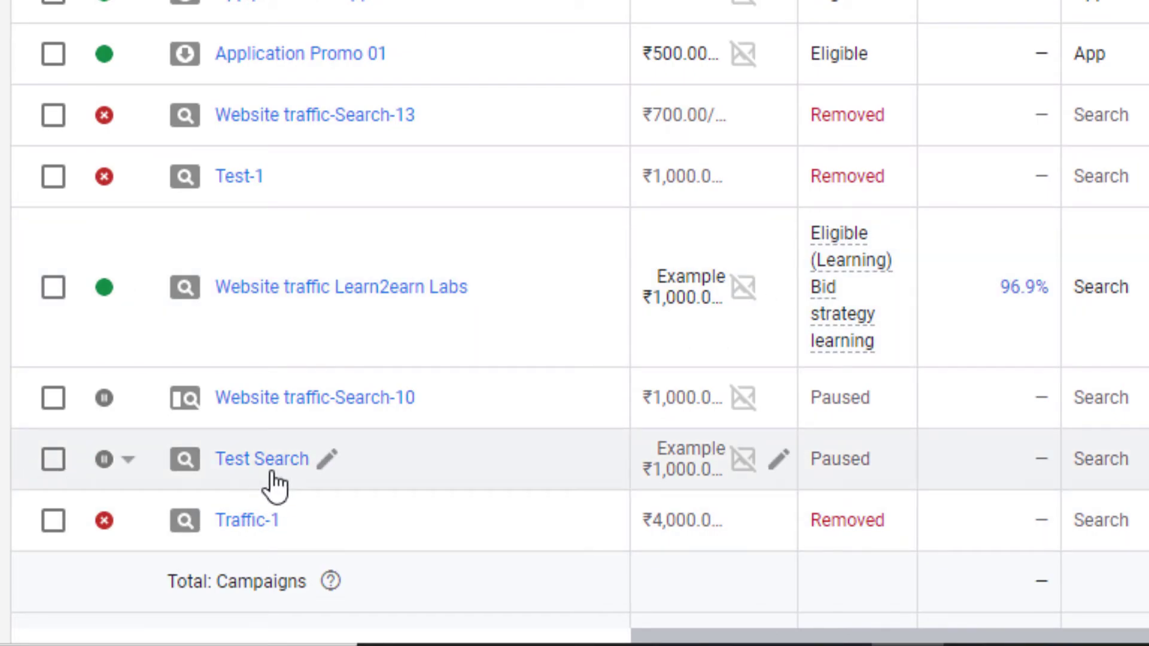
click(67, 464)
scroll(640, 419, up, 5)
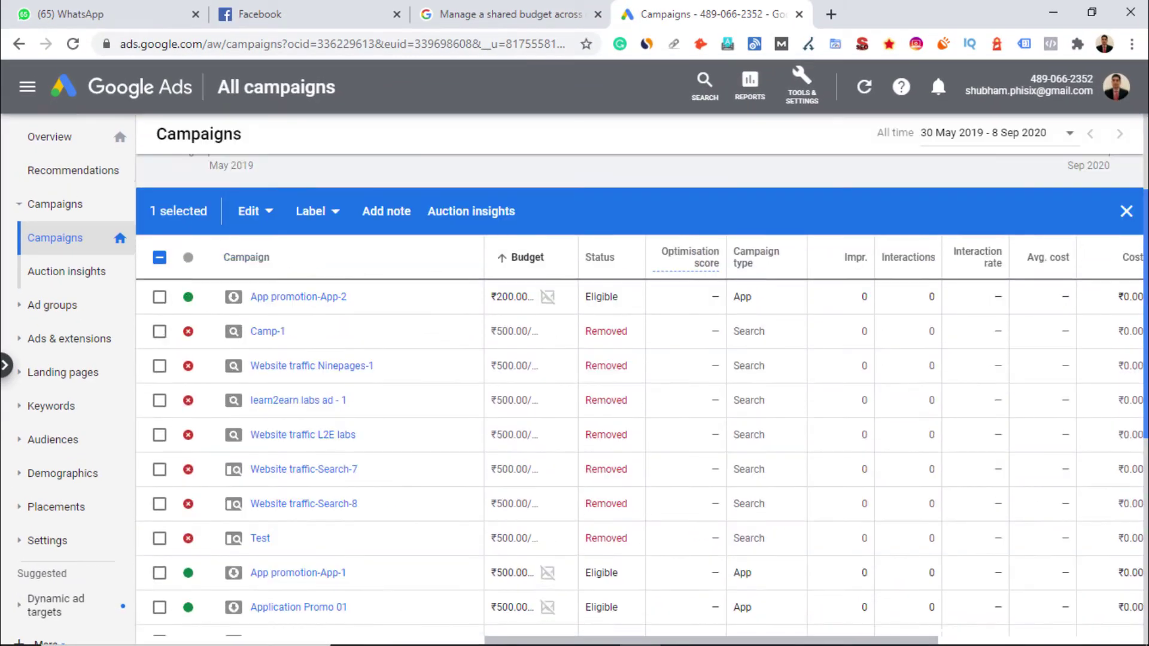
scroll(215, 419, up, 3)
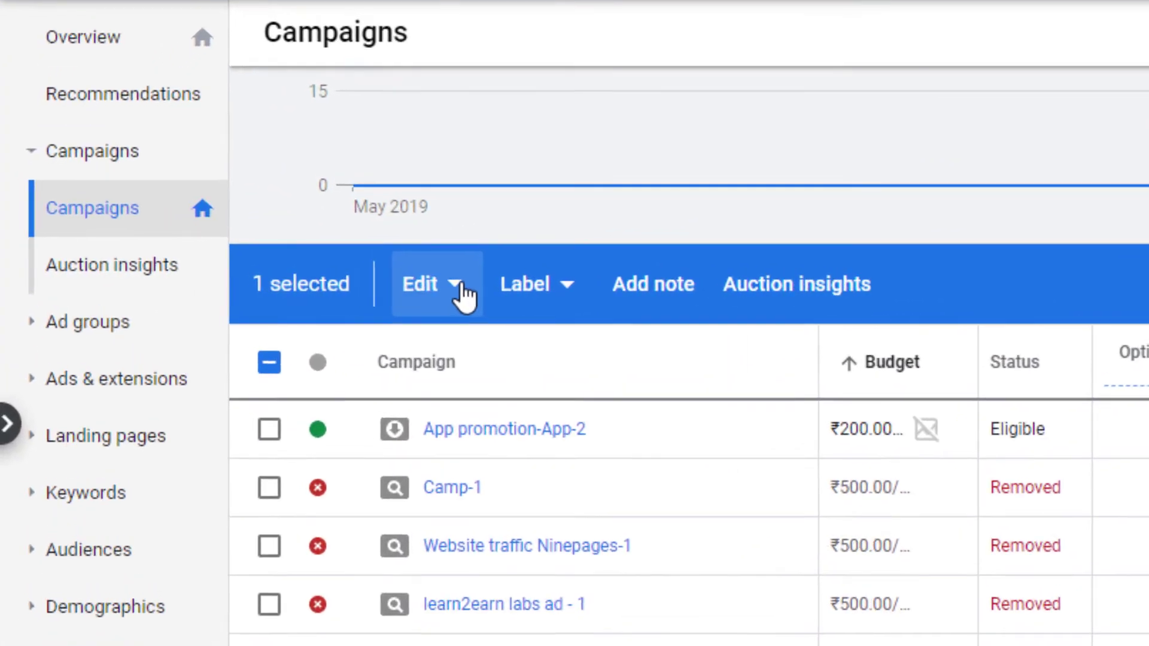
click(270, 370)
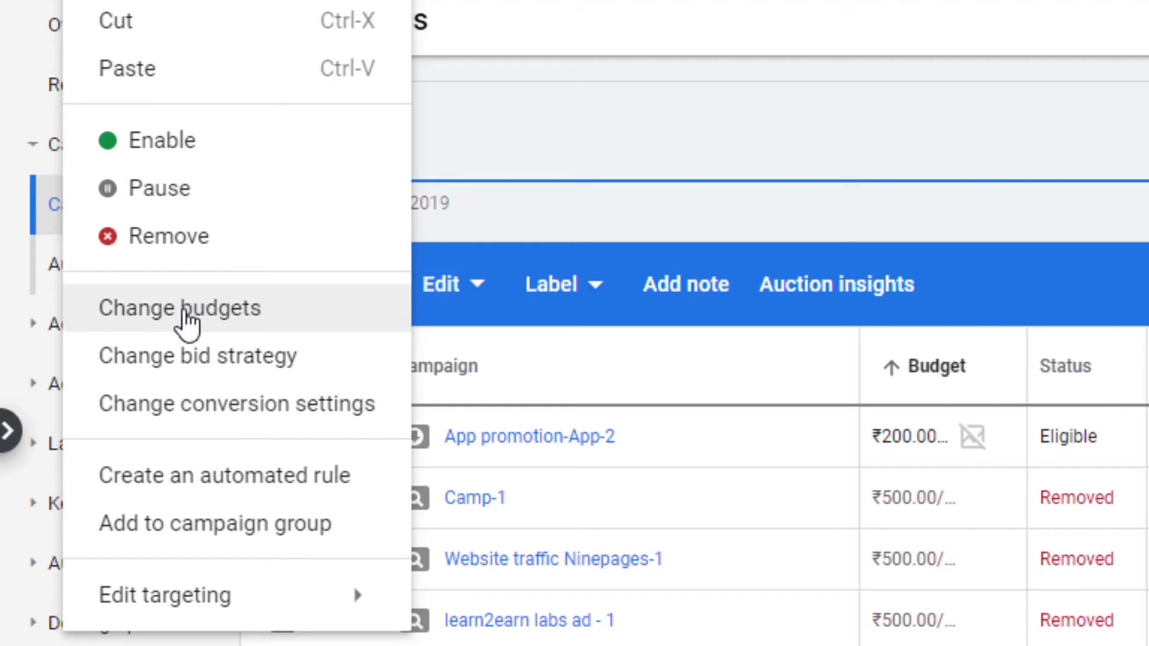
click(186, 323)
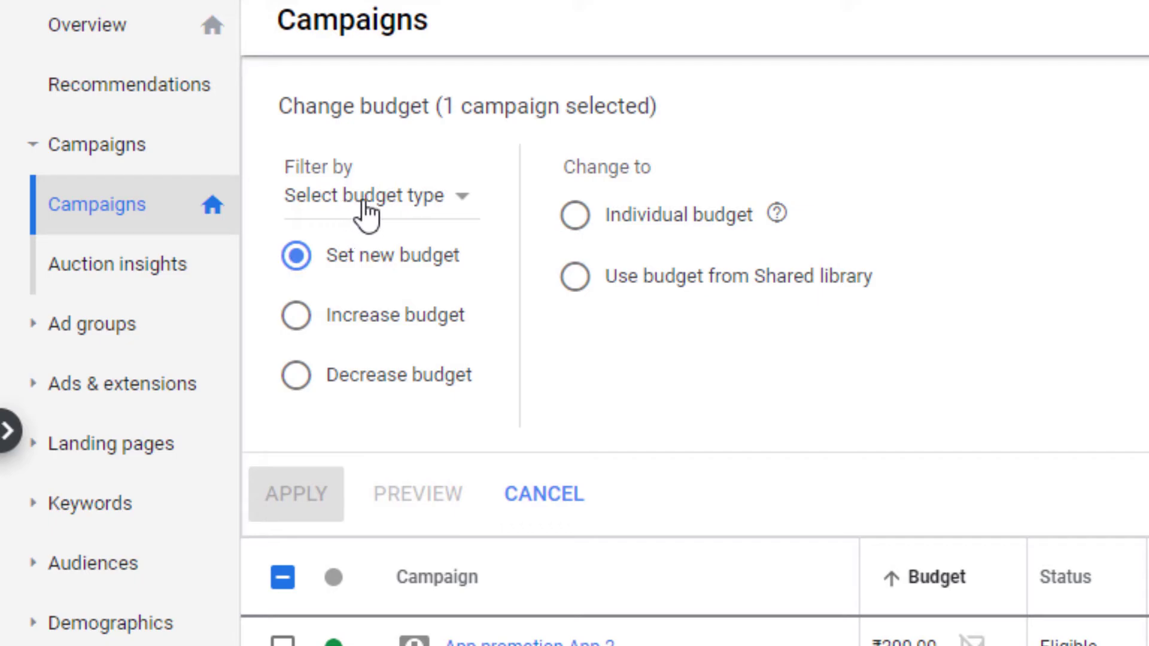
Filter by Avg. Daily, assign the Example budget from the Shared library as the new budget, and apply the change.
click(331, 204)
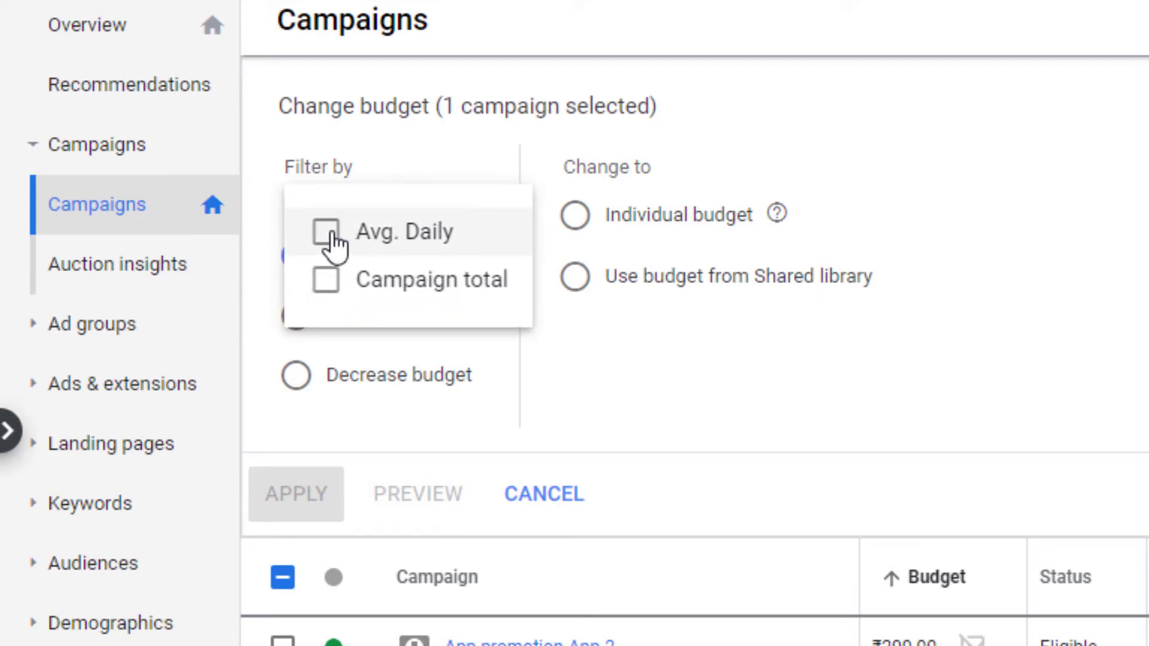
click(335, 243)
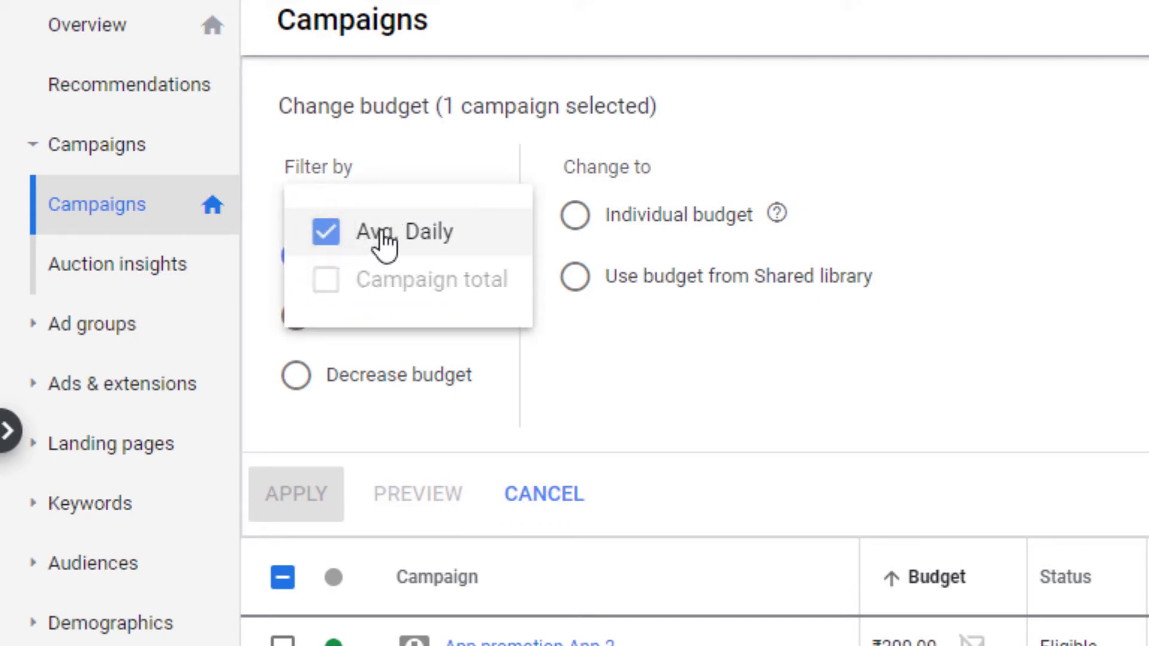
click(544, 374)
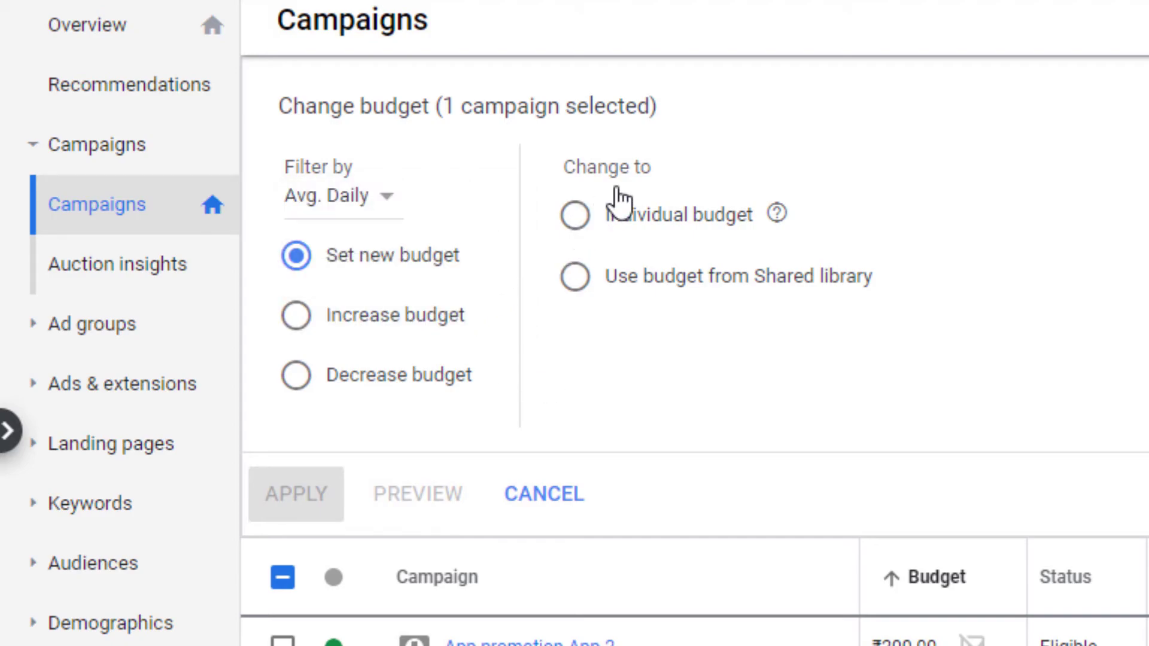
click(576, 280)
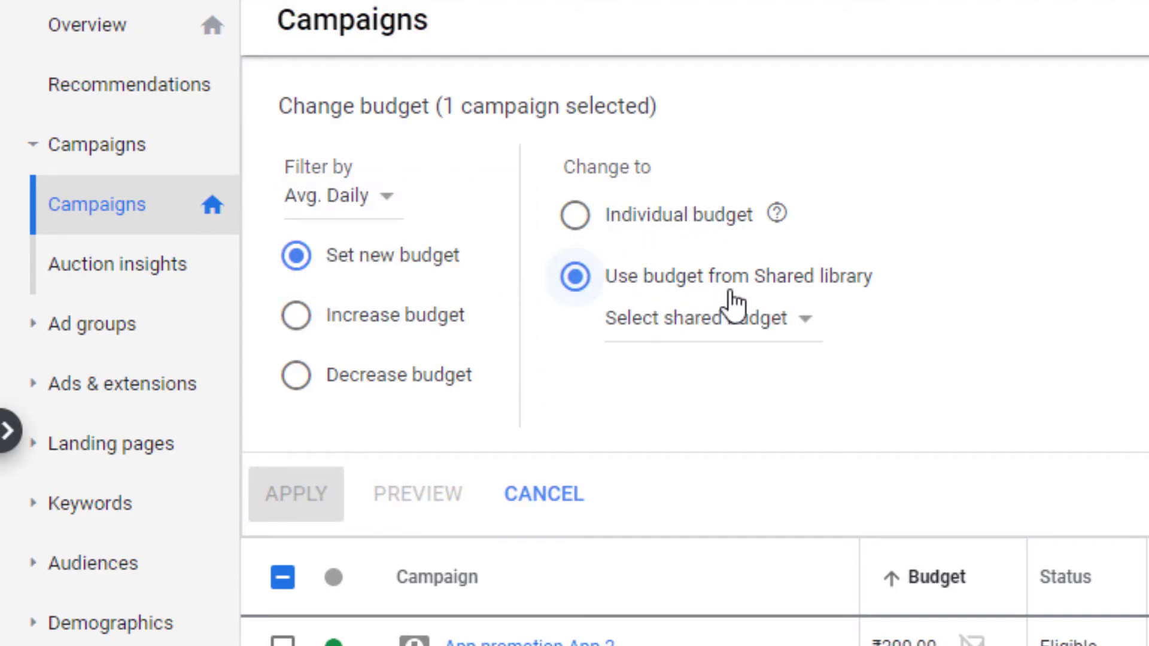
click(802, 323)
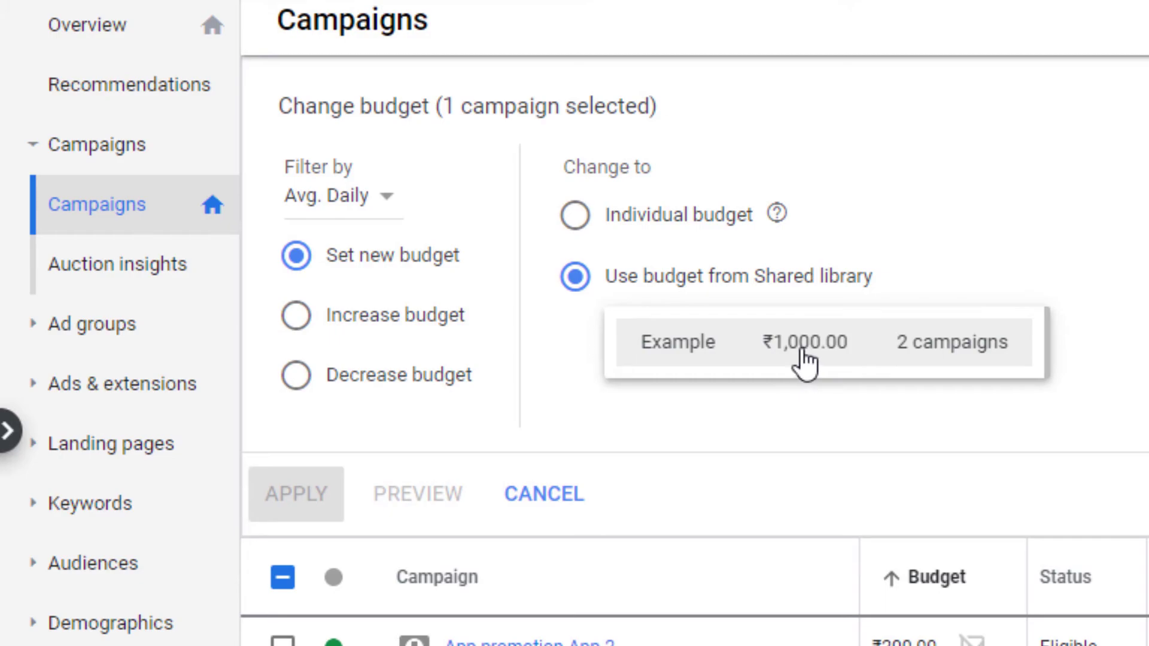
click(688, 354)
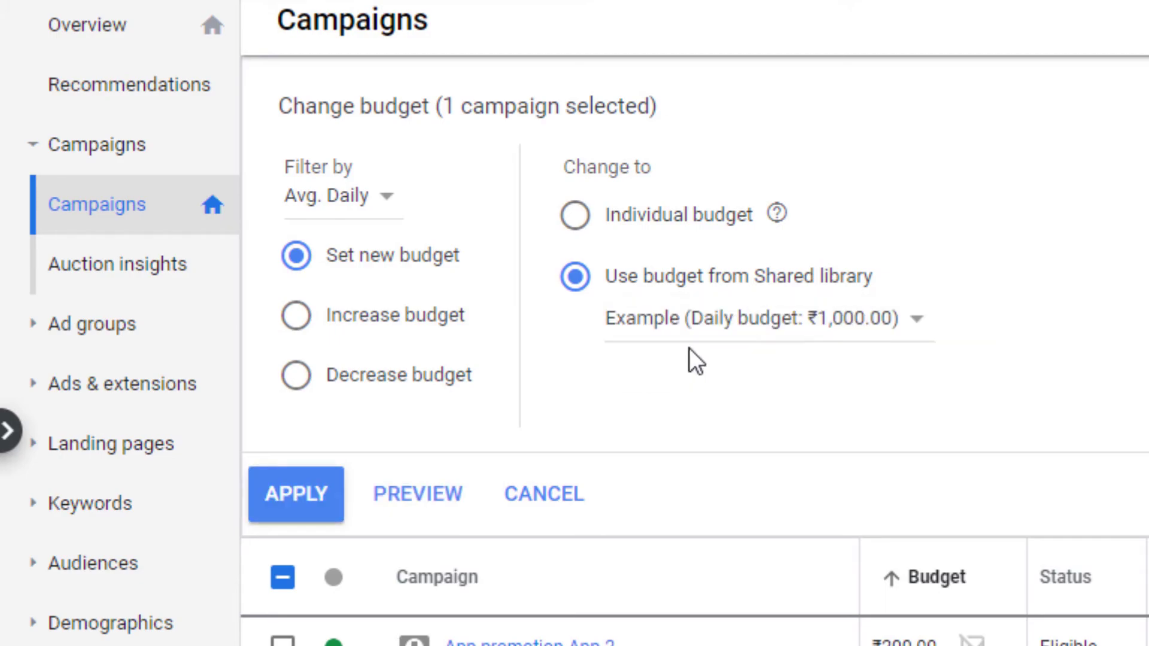
click(297, 494)
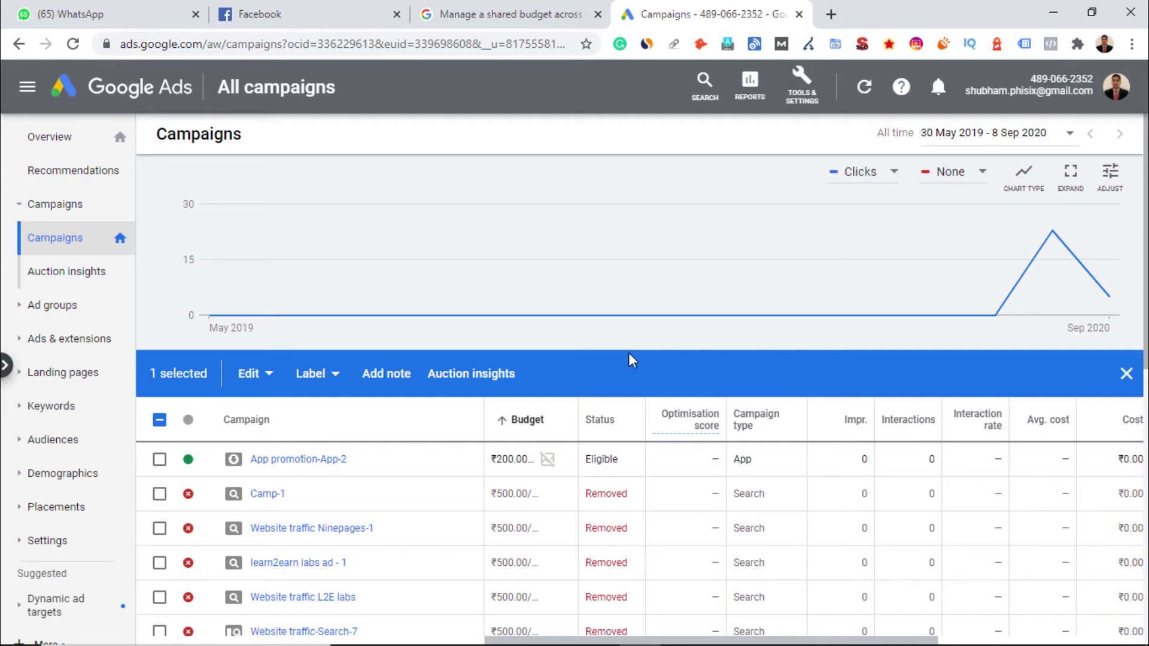
mouse_move(824, 252)
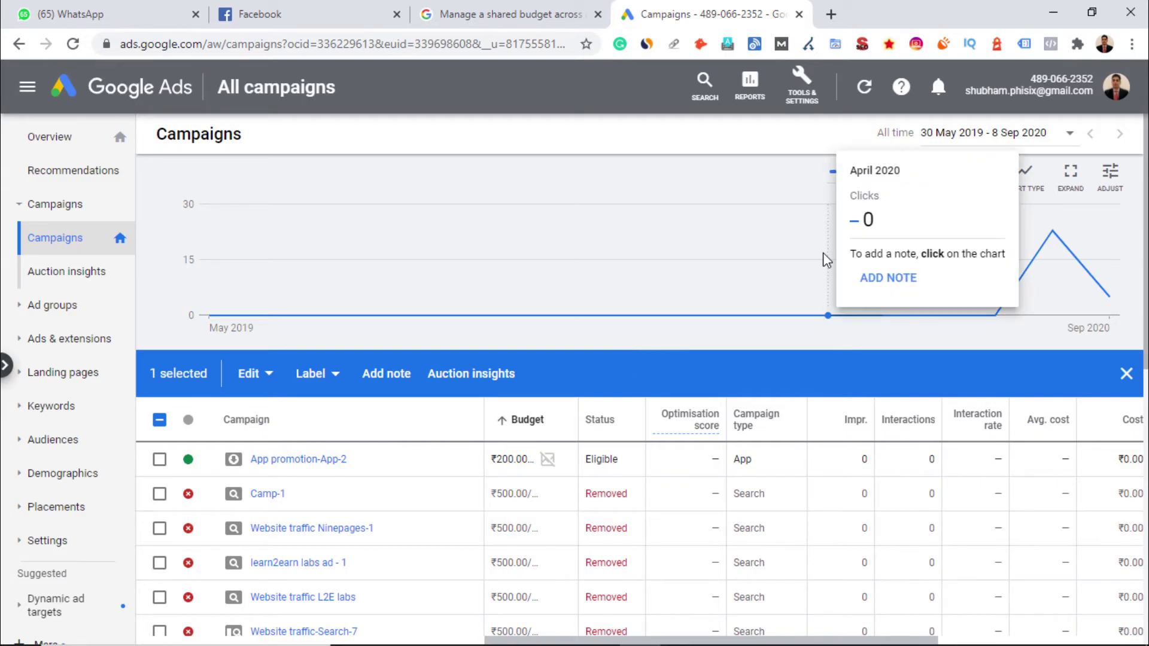